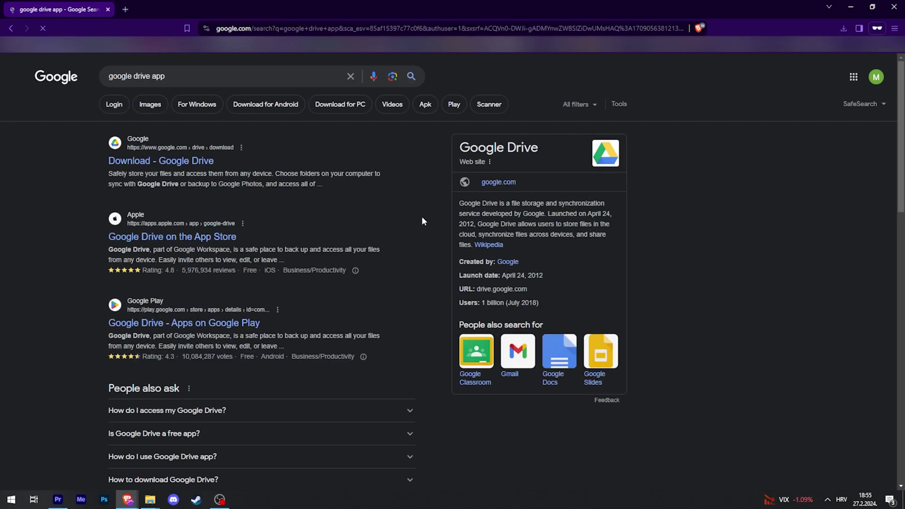
- Download GoogleDriveSetup.exe from the Google Drive site and run the Drive for desktop installer
{"action": "left_click", "coordinate": [155, 161]}
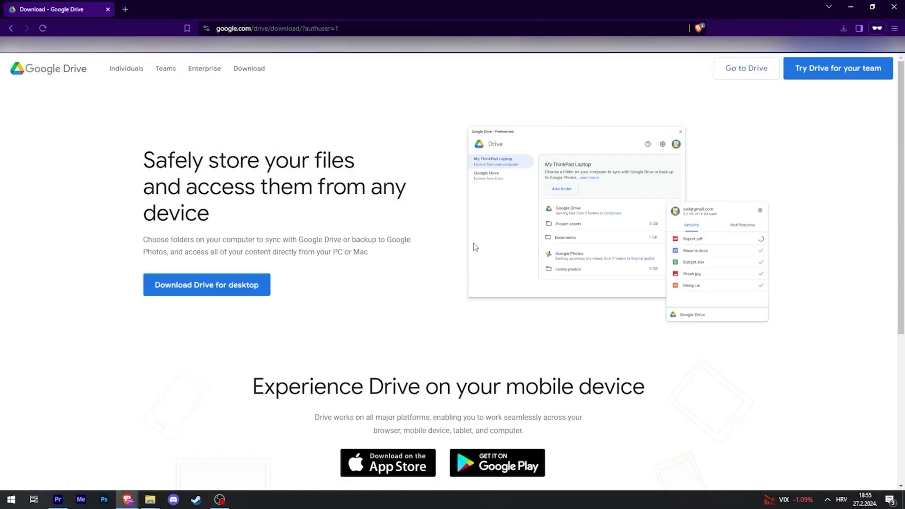
{"action": "left_click", "coordinate": [212, 289]}
{"action": "left_click", "coordinate": [383, 268]}
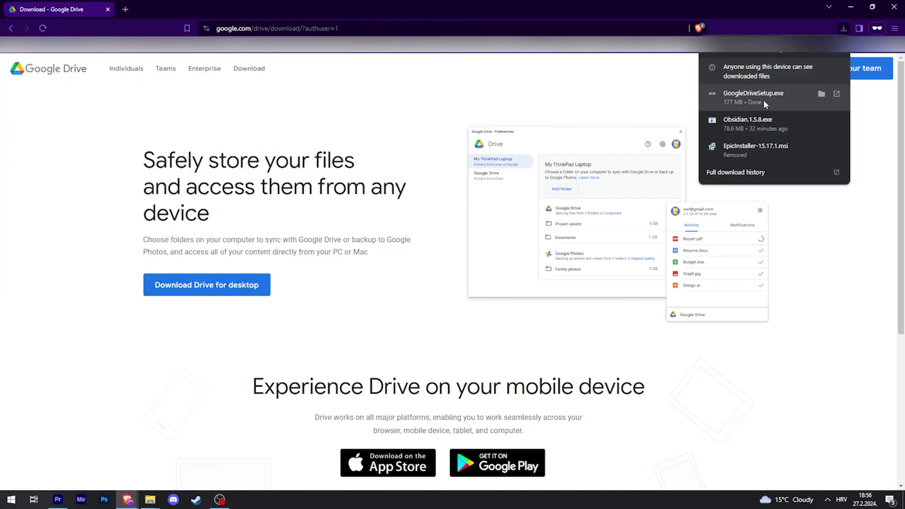
{"action": "left_click", "coordinate": [764, 100]}
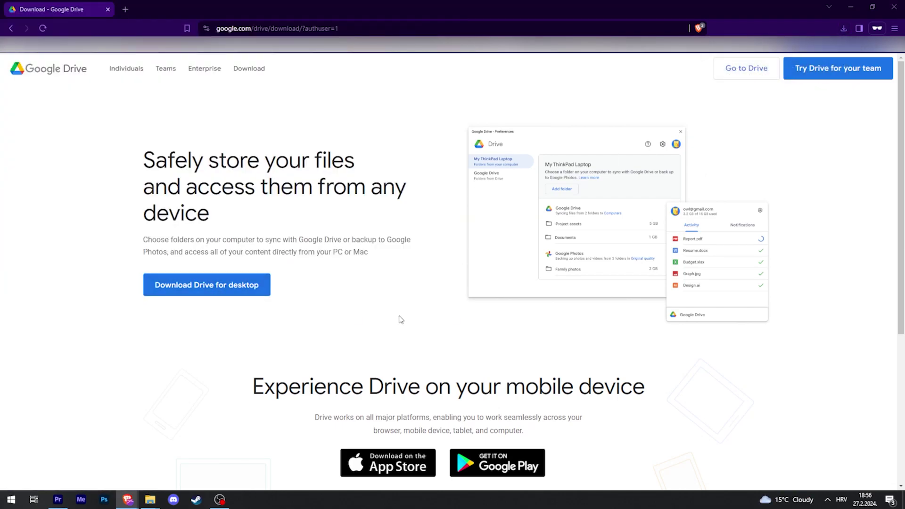
{"action": "left_click", "coordinate": [432, 313]}
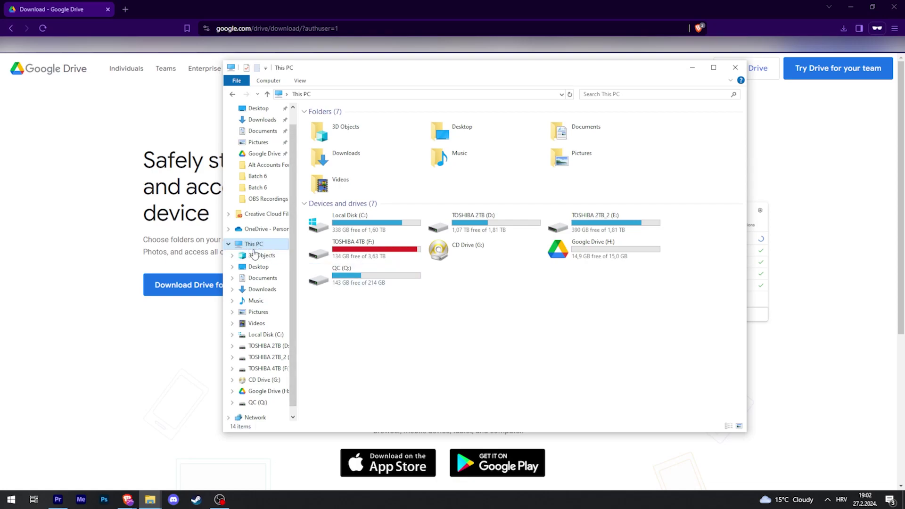
- Open Google Drive (H:) > My Drive and paste the copied rando folder there
{"action": "left_click", "coordinate": [596, 254]}
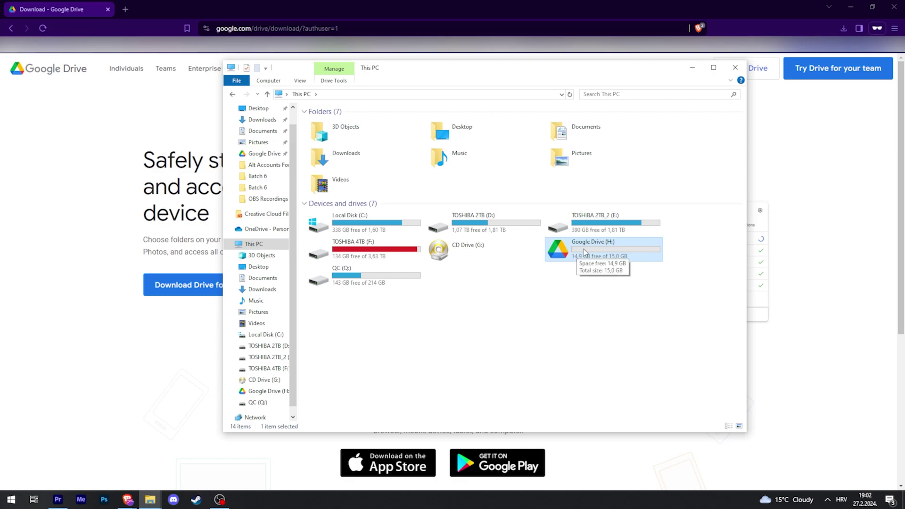
{"action": "double_click", "coordinate": [585, 252]}
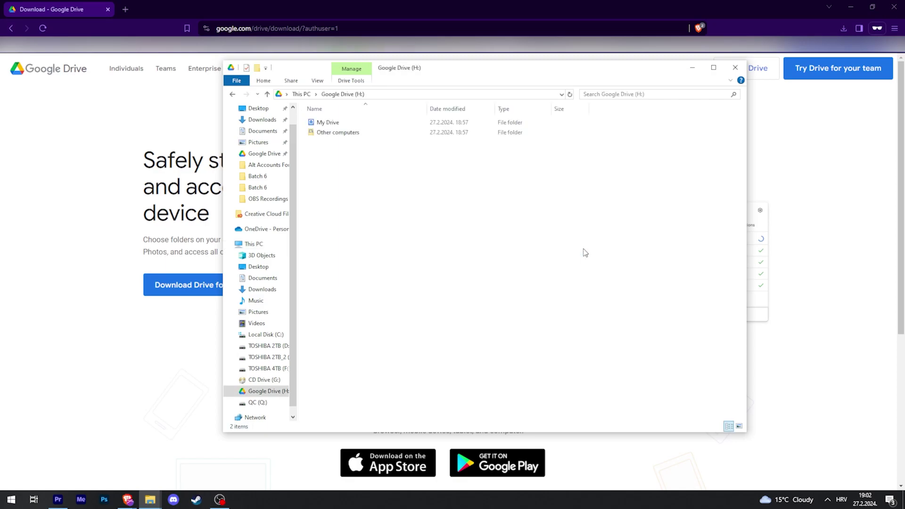
{"action": "double_click", "coordinate": [330, 123]}
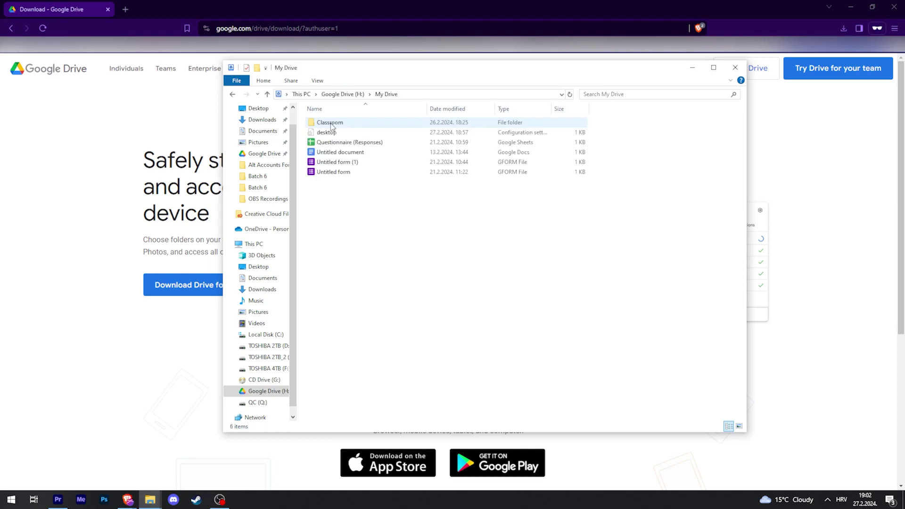
{"action": "right_click", "coordinate": [381, 215]}
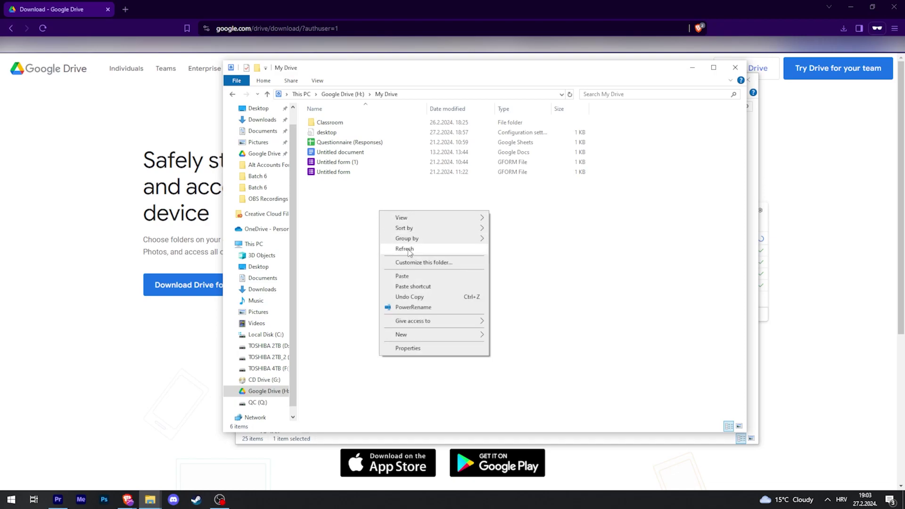
{"action": "left_click", "coordinate": [414, 275]}
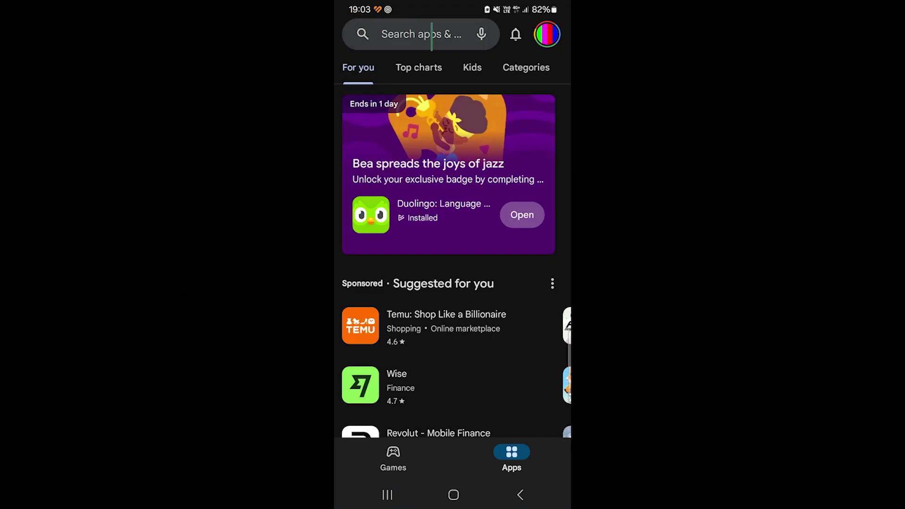
- Find 'autosync for google drive' in the Play Store, install it and launch it
{"action": "left_click", "coordinate": [411, 34]}
{"action": "left_click", "coordinate": [451, 238]}
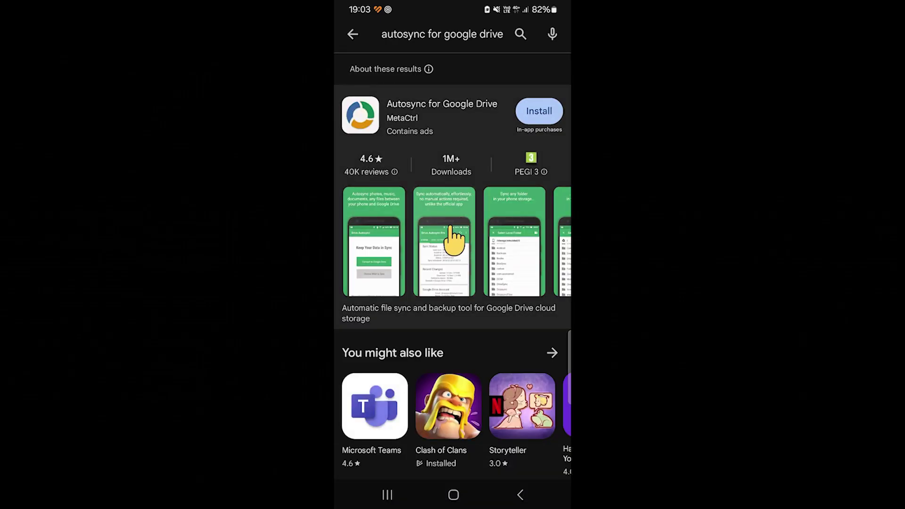
{"action": "left_click", "coordinate": [537, 114]}
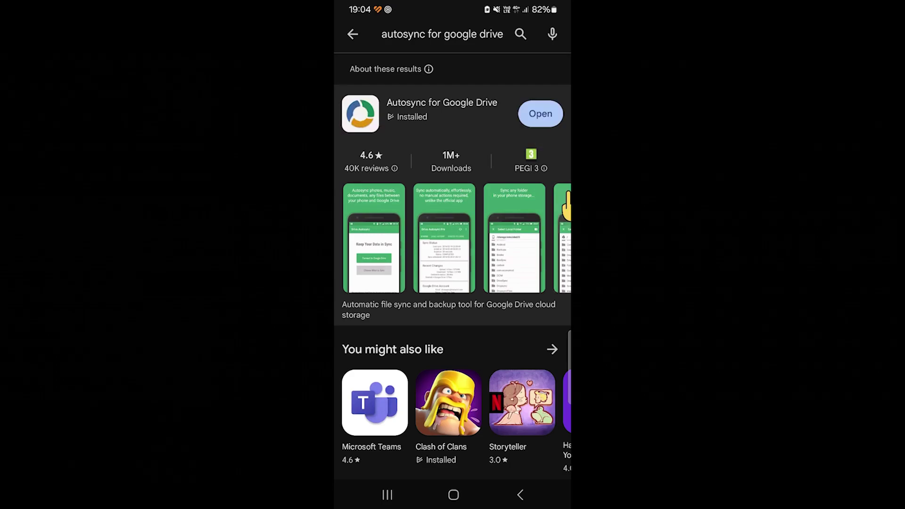
{"action": "left_click", "coordinate": [539, 113]}
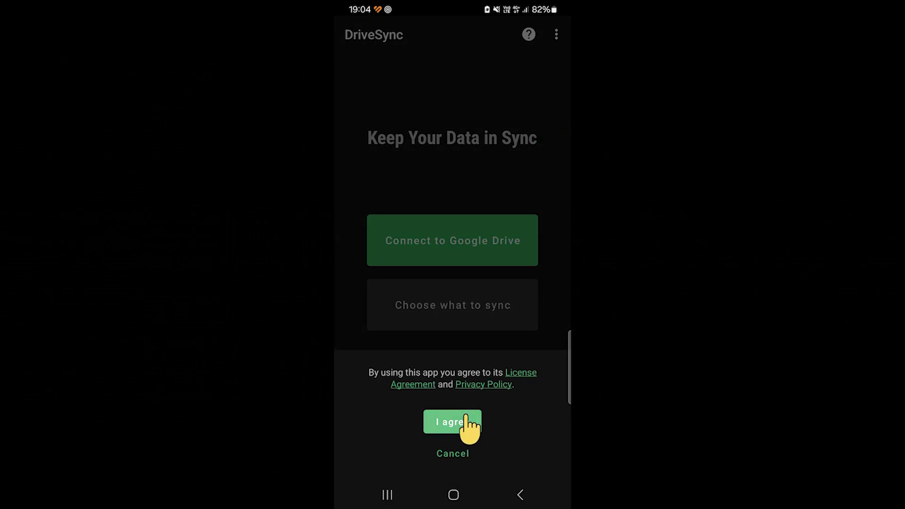
- Accept the license agreement, allow access to all files, and give personal data consent
{"action": "left_click", "coordinate": [465, 421]}
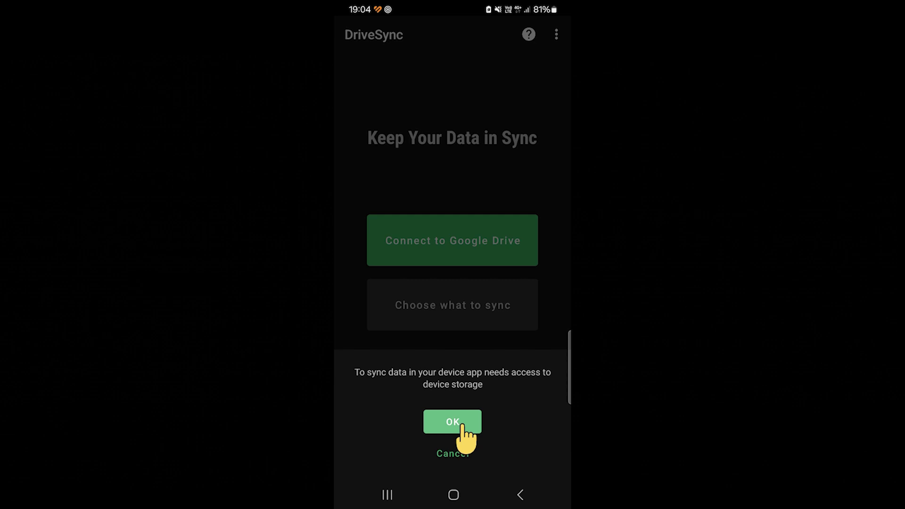
{"action": "left_click", "coordinate": [462, 424]}
{"action": "left_click", "coordinate": [540, 141]}
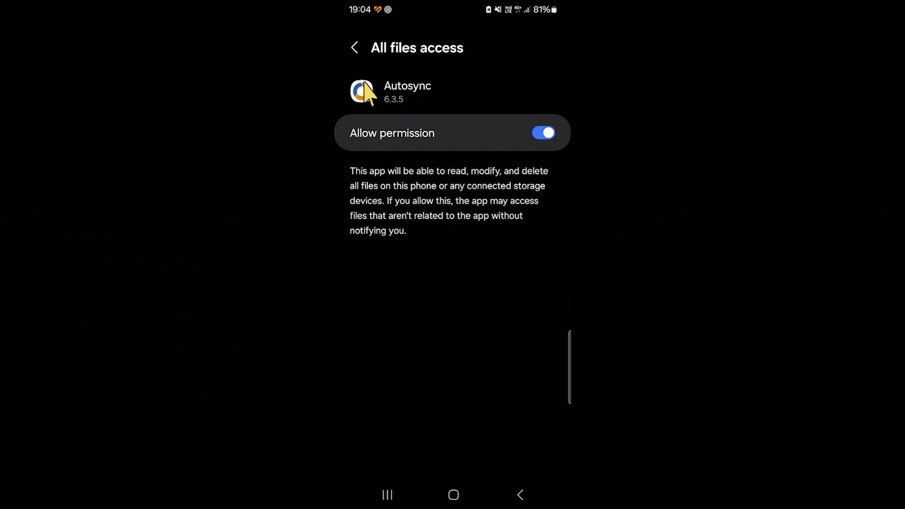
{"action": "left_click", "coordinate": [355, 48]}
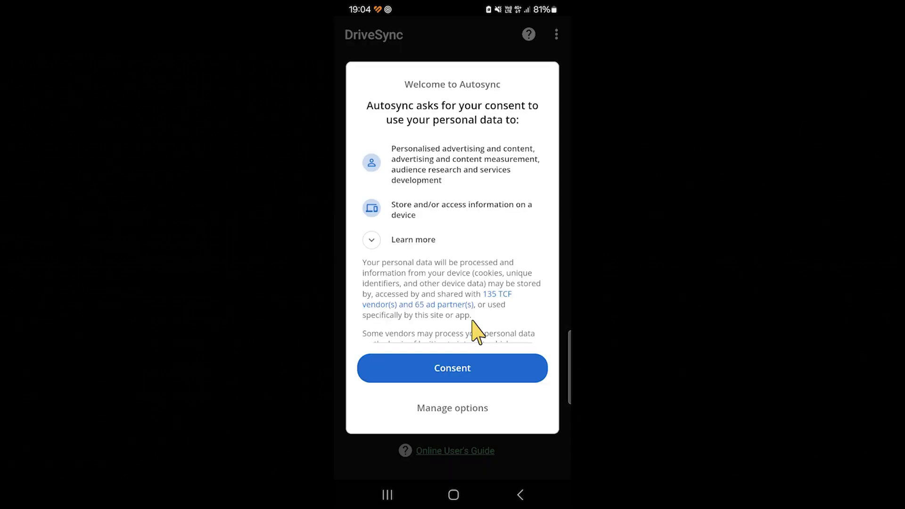
{"action": "left_click", "coordinate": [463, 368]}
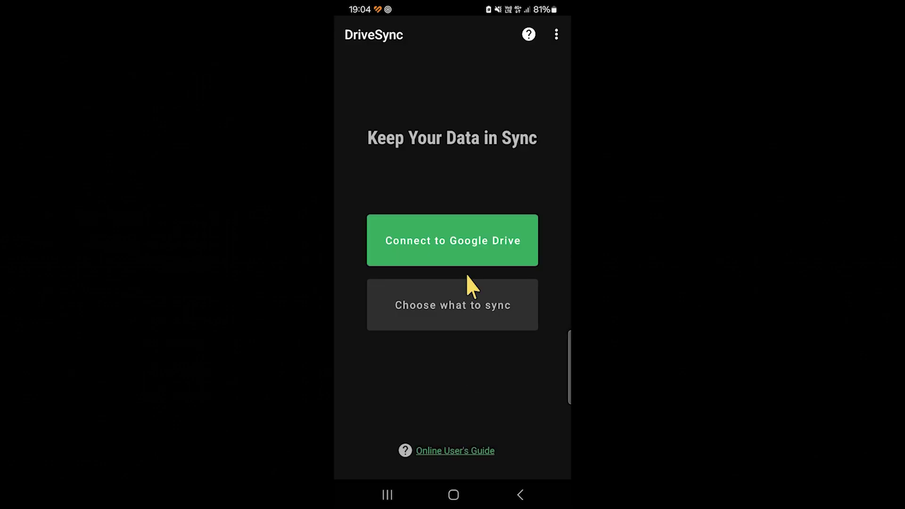
- Connect the app to Google Drive using the chosen Google account
{"action": "left_click", "coordinate": [453, 240]}
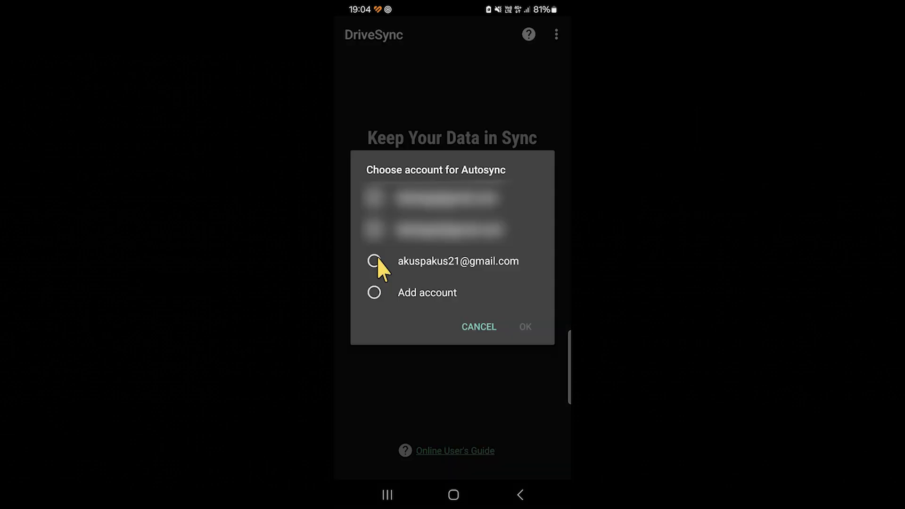
{"action": "left_click", "coordinate": [373, 261]}
{"action": "left_click", "coordinate": [524, 326]}
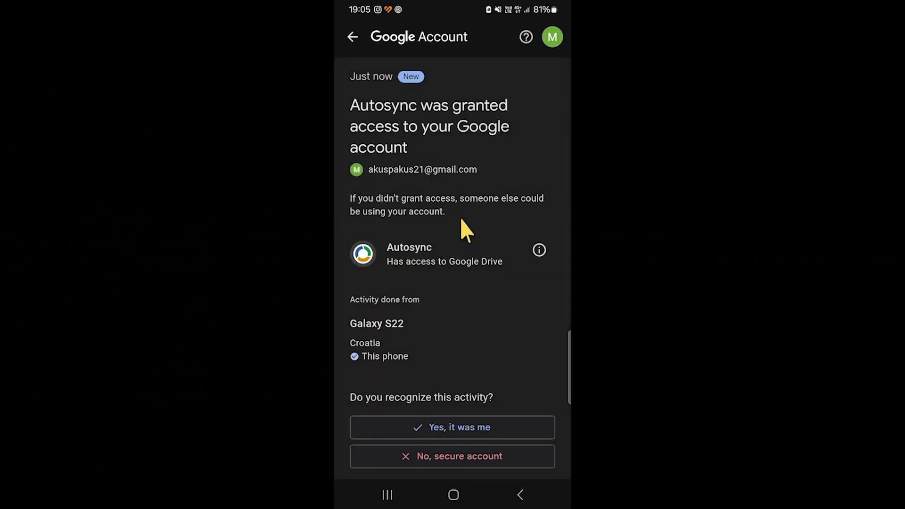
- Confirm 'Yes, it was me' on the Google security alert and return with Done
{"action": "left_click", "coordinate": [481, 426]}
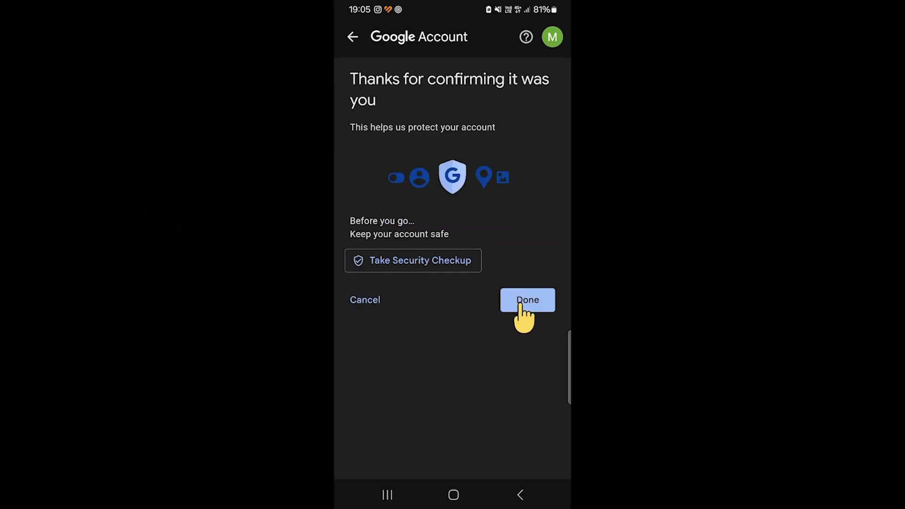
{"action": "left_click", "coordinate": [527, 307]}
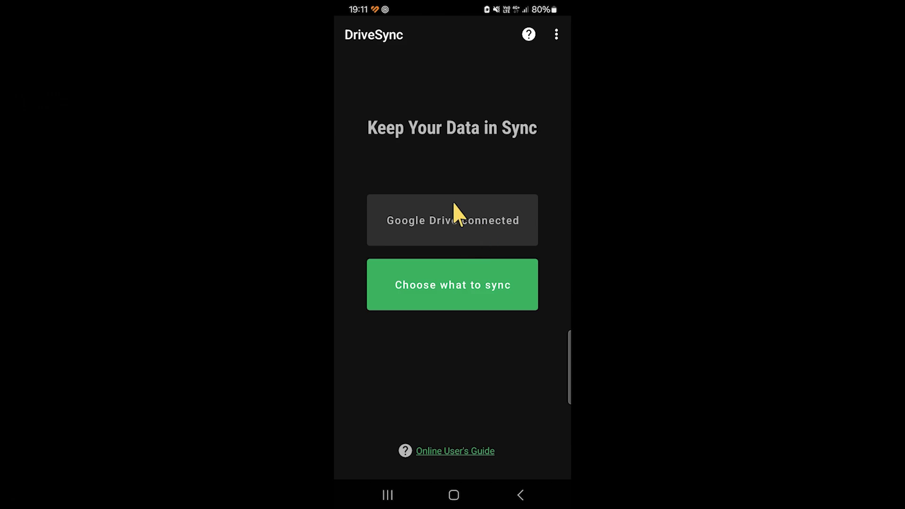
- Start a custom folder pair named 'obsidian' with Drive folder My files/rando as the remote folder
{"action": "left_click", "coordinate": [446, 291]}
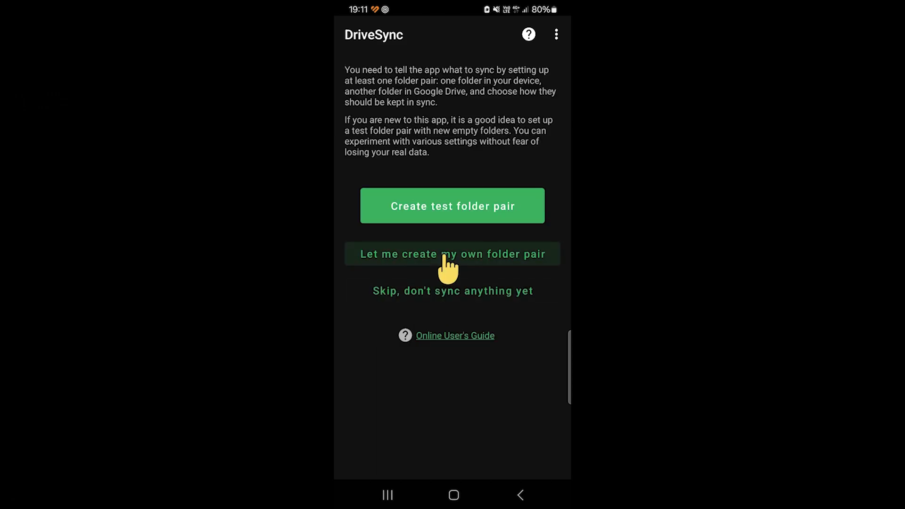
{"action": "left_click", "coordinate": [444, 255]}
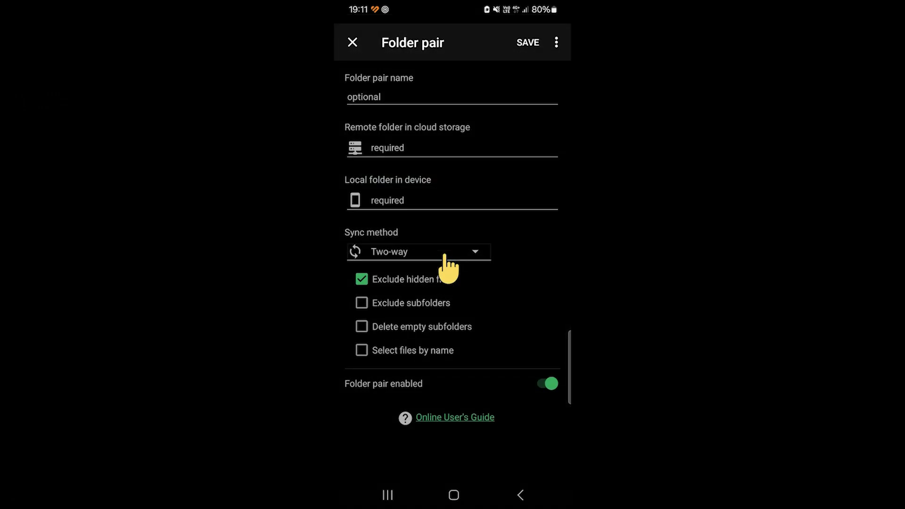
{"action": "left_click", "coordinate": [408, 89]}
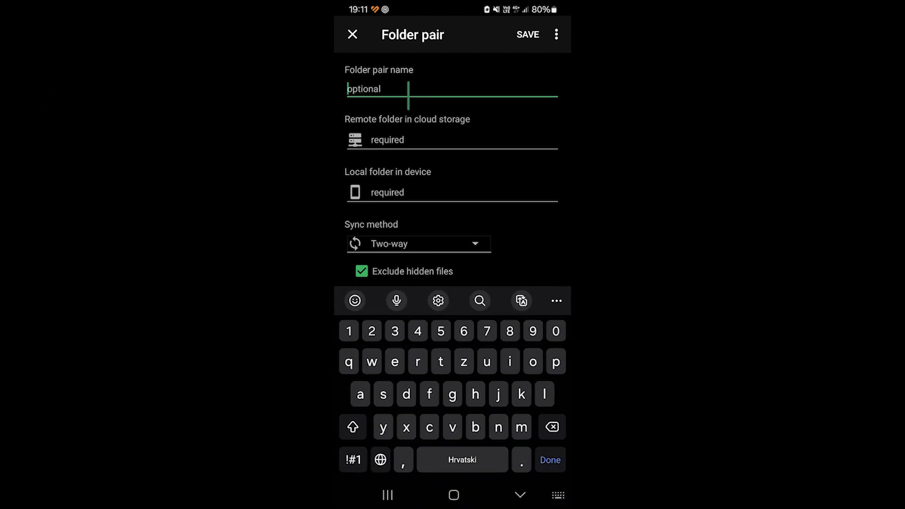
{"action": "type", "text": "obsidian"}
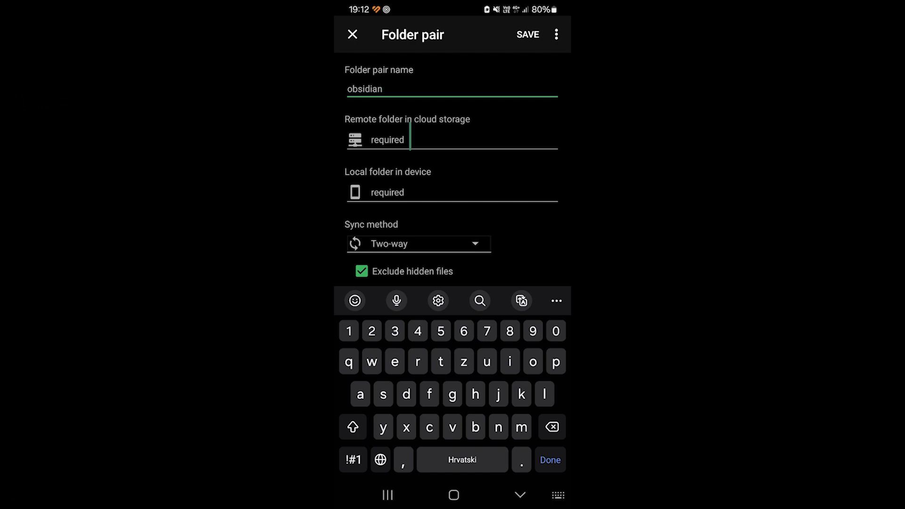
{"action": "left_click", "coordinate": [402, 138]}
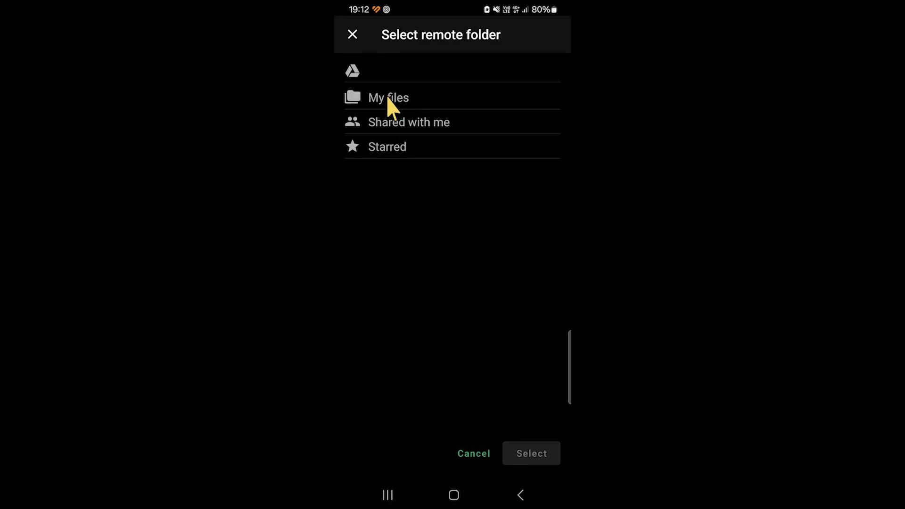
{"action": "left_click", "coordinate": [387, 98]}
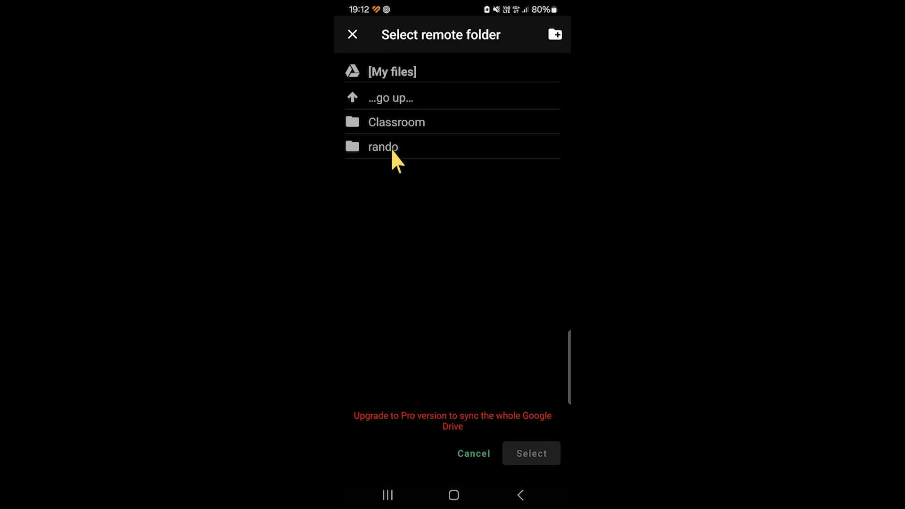
{"action": "left_click", "coordinate": [392, 148]}
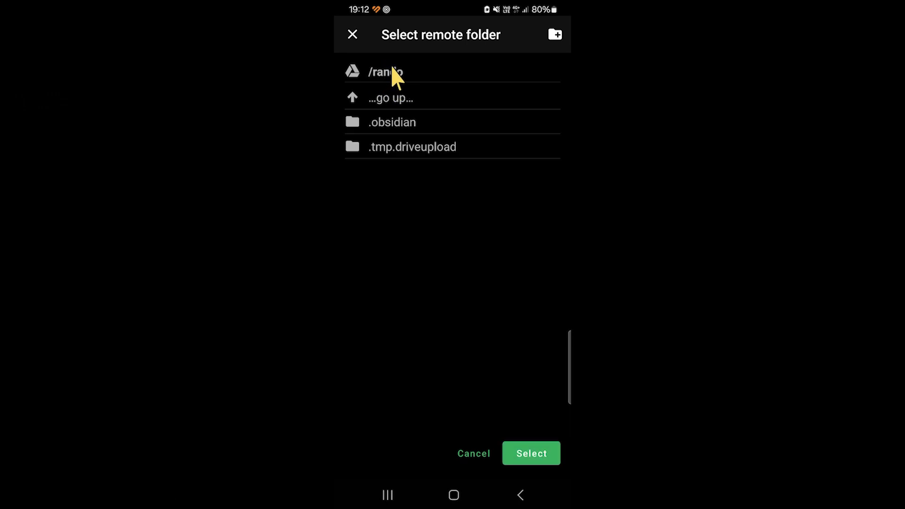
{"action": "left_click", "coordinate": [539, 441]}
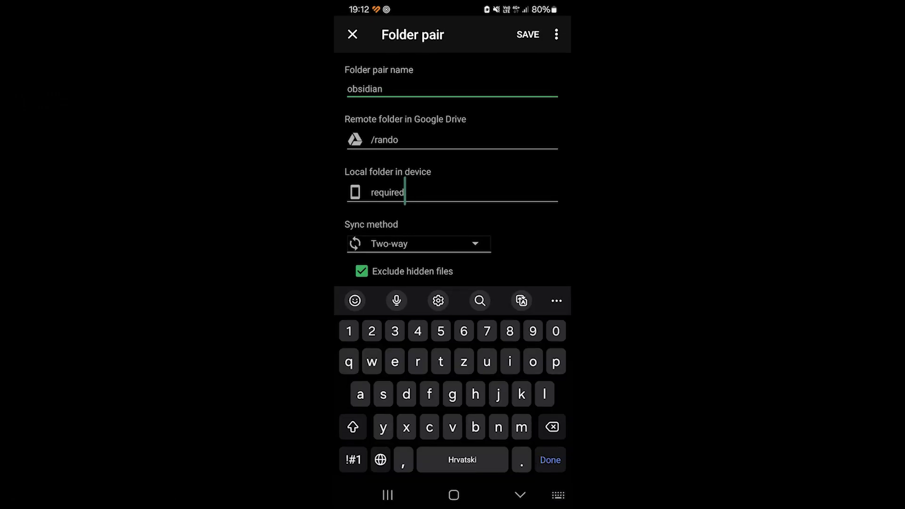
- Create a new local folder Documents/rando and set it as the pair's local folder
{"action": "left_click", "coordinate": [405, 192]}
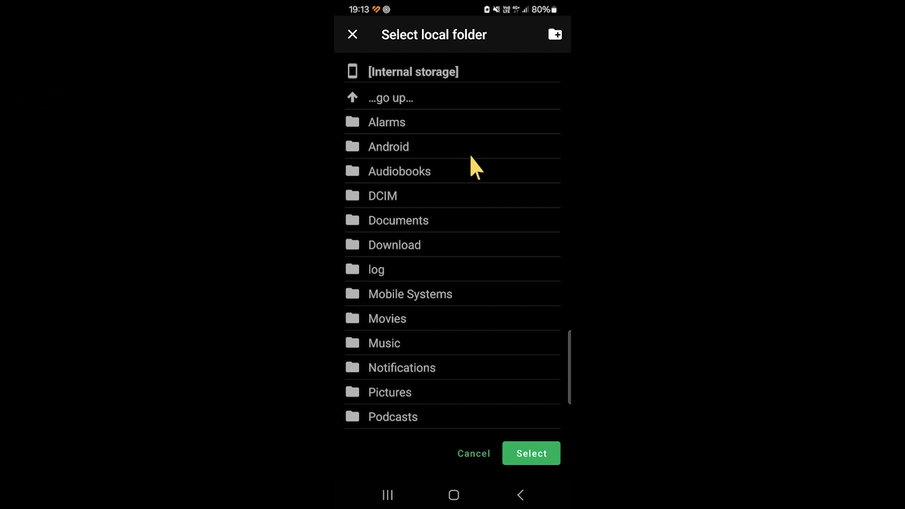
{"action": "left_click", "coordinate": [445, 220]}
{"action": "left_click", "coordinate": [555, 35]}
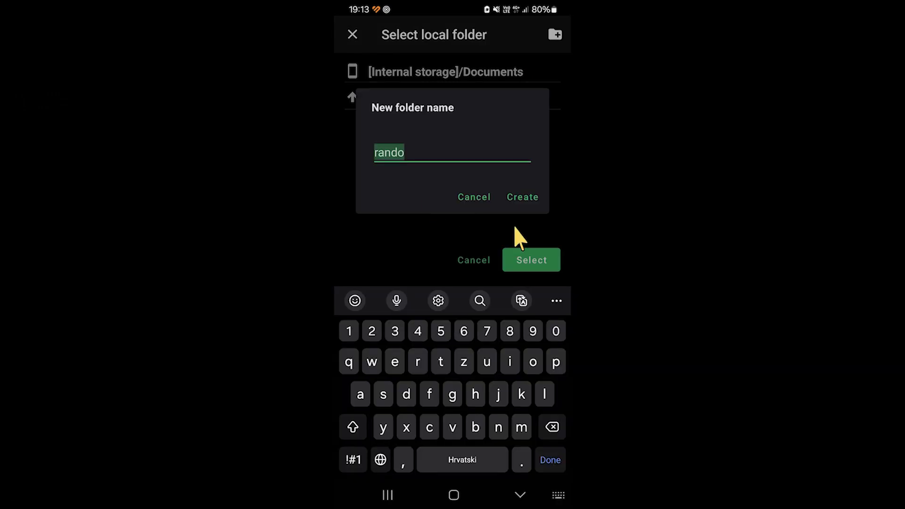
{"action": "left_click", "coordinate": [522, 196]}
{"action": "left_click", "coordinate": [535, 453]}
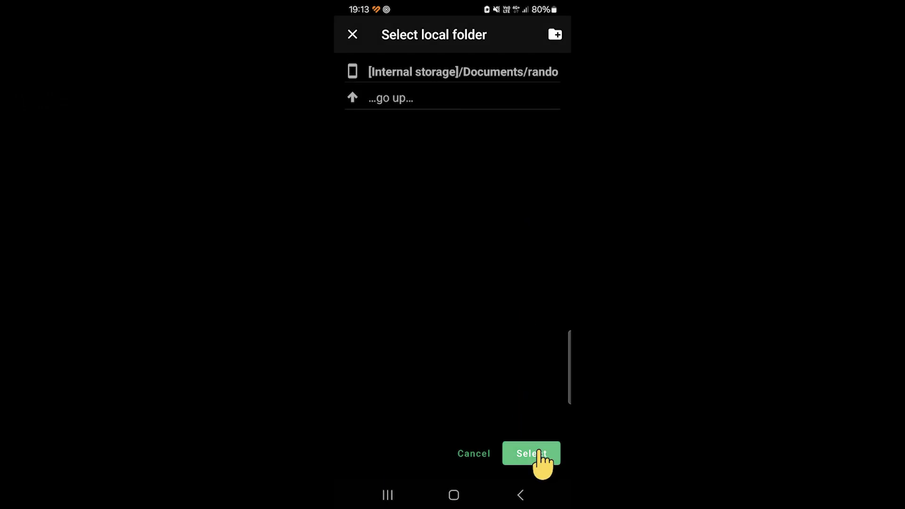
{"action": "scroll", "coordinate": [468, 218], "scroll_direction": "down", "scroll_amount": 2}
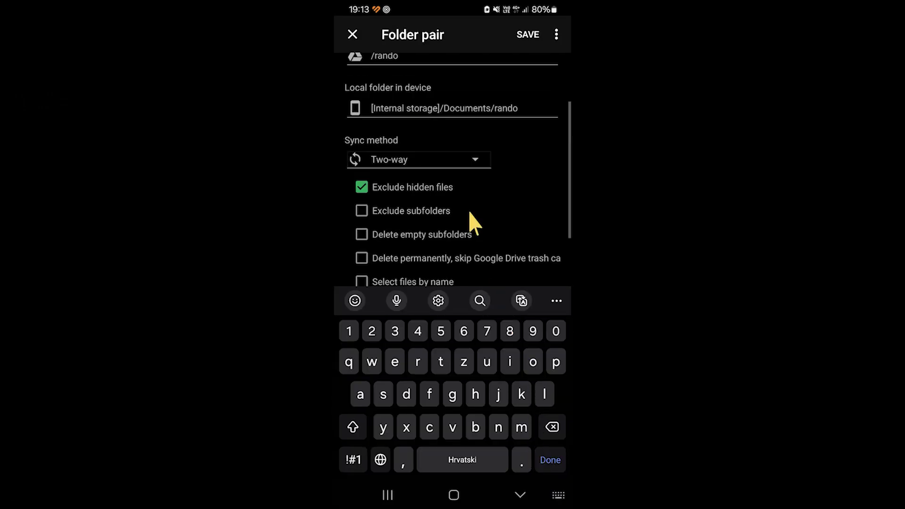
- Keep the sync method on Two-way and uncheck Exclude hidden files
{"action": "left_click", "coordinate": [477, 161]}
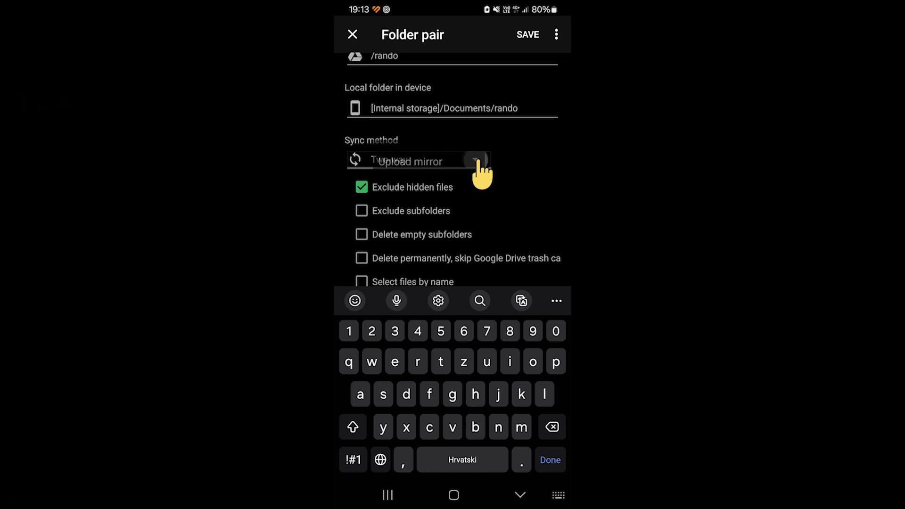
{"action": "left_click", "coordinate": [520, 162]}
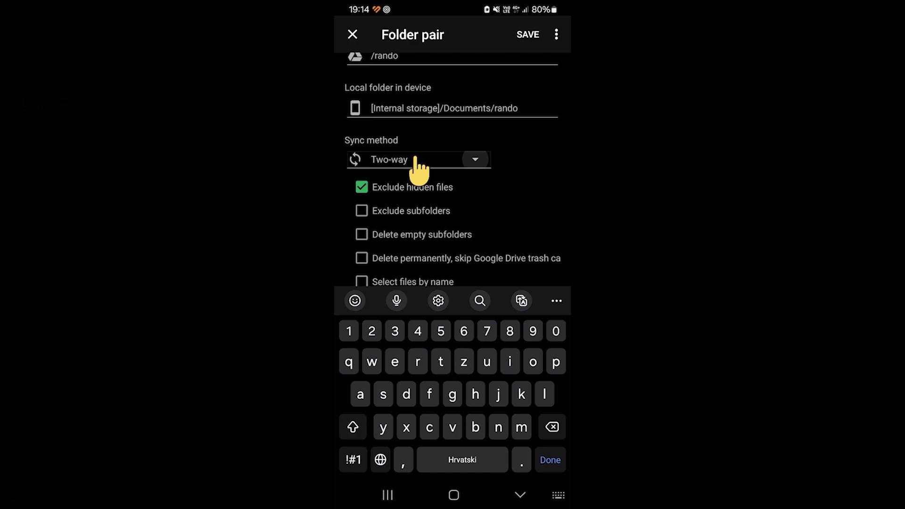
{"action": "scroll", "coordinate": [518, 165], "scroll_direction": "down", "scroll_amount": 1}
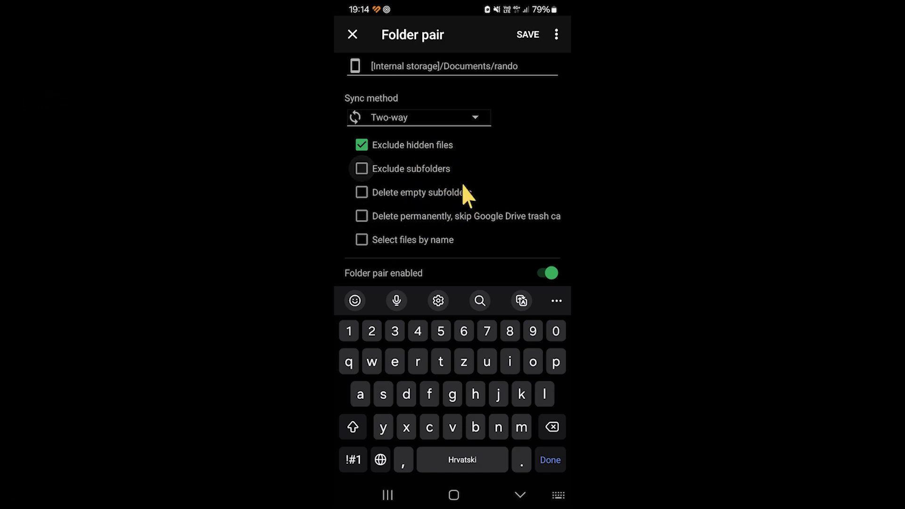
{"action": "scroll", "coordinate": [518, 155], "scroll_direction": "down", "scroll_amount": 1}
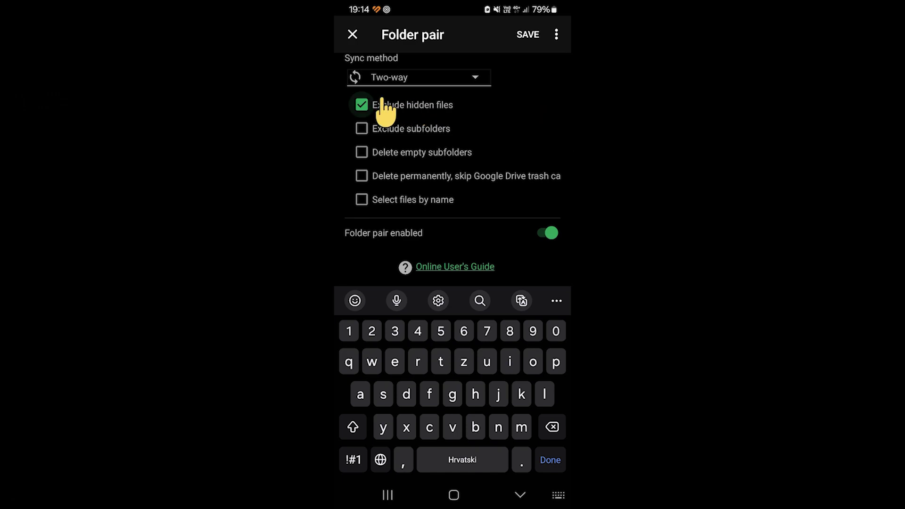
{"action": "left_click", "coordinate": [362, 105]}
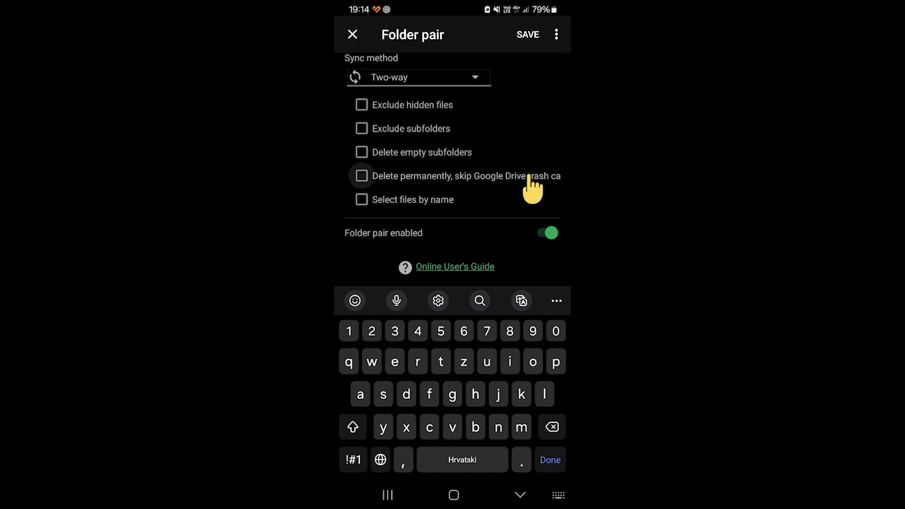
- Save the folder pair, allow notifications, and run the first sync over mobile data
{"action": "left_click", "coordinate": [528, 36]}
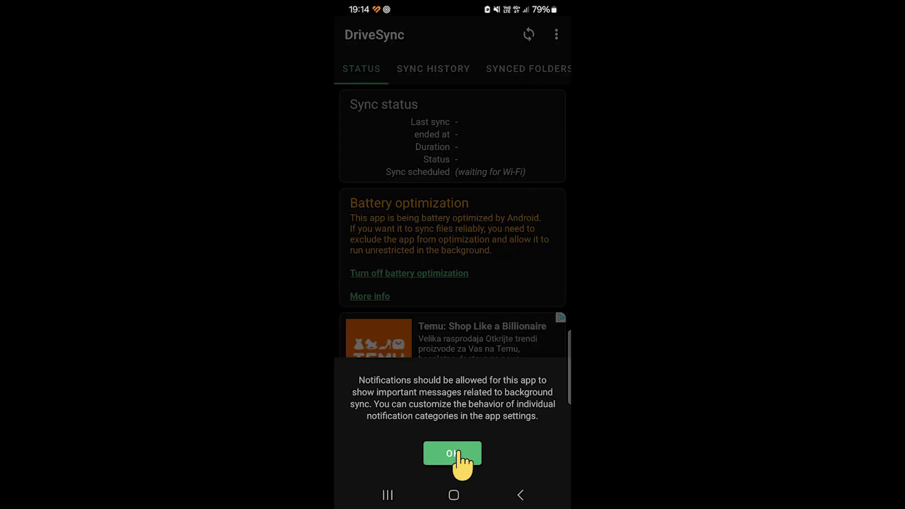
{"action": "left_click", "coordinate": [457, 453]}
{"action": "left_click", "coordinate": [471, 415]}
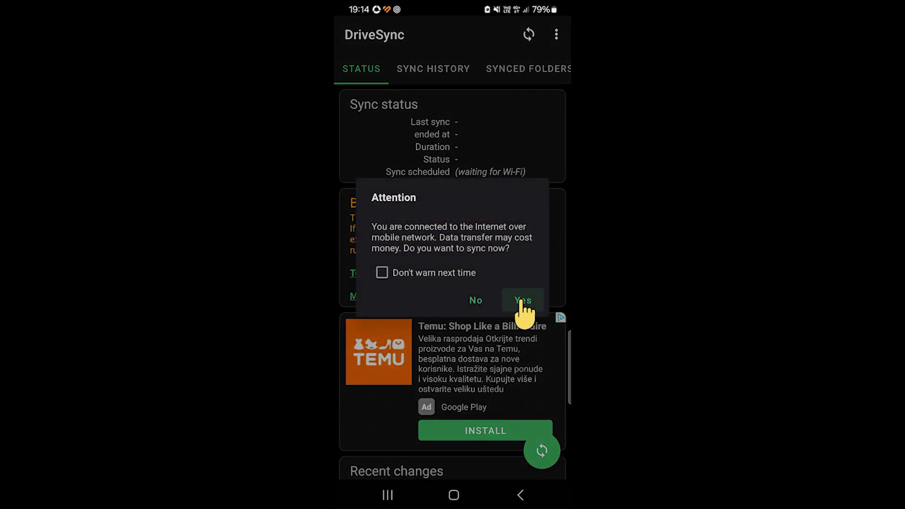
{"action": "left_click", "coordinate": [524, 302]}
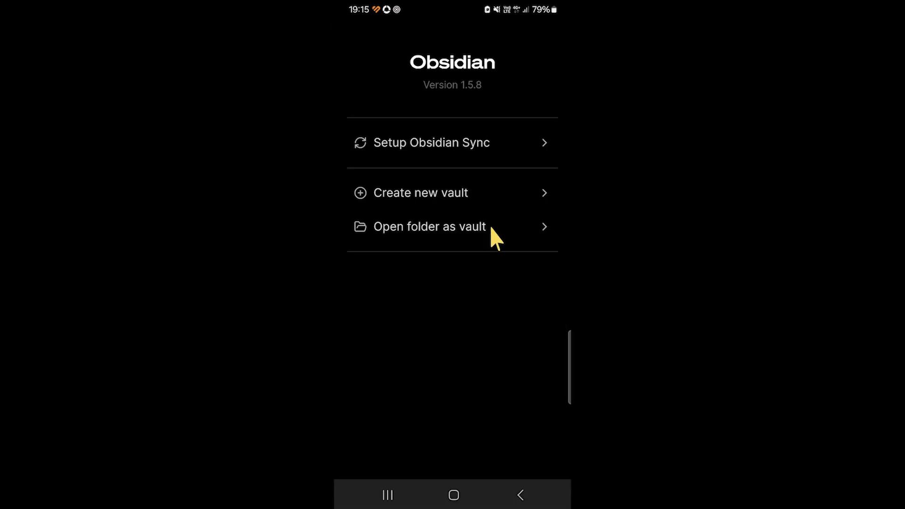
{"action": "left_click", "coordinate": [492, 225]}
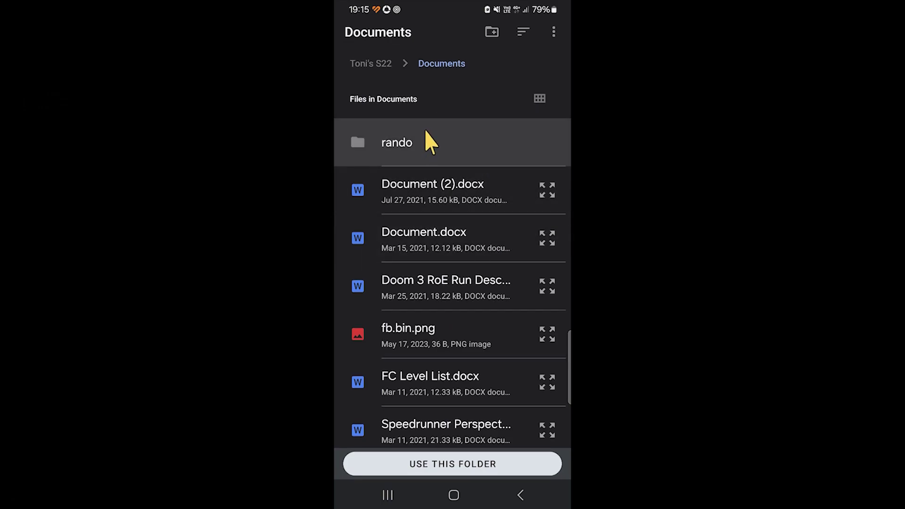
- Use the phone's Documents folder as the Obsidian vault and expand rando to show its notes
{"action": "left_click", "coordinate": [450, 464]}
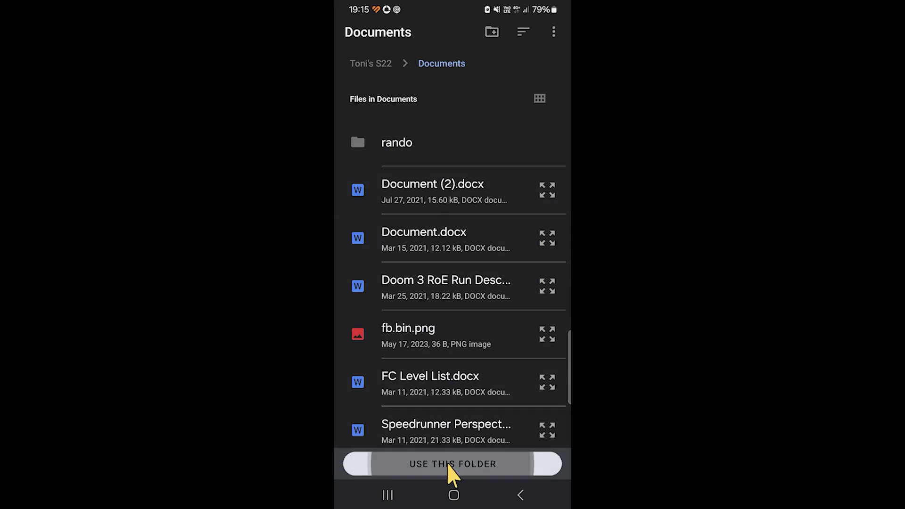
{"action": "left_click", "coordinate": [528, 455]}
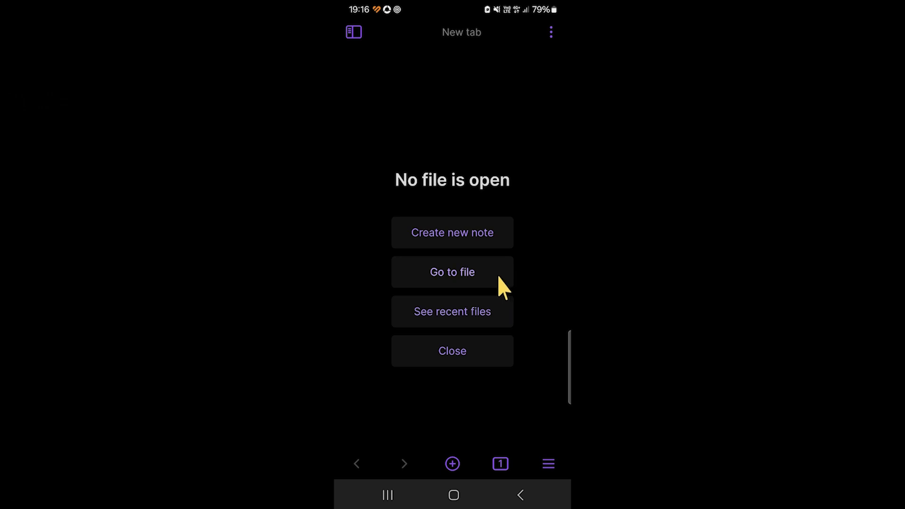
{"action": "left_click", "coordinate": [356, 36]}
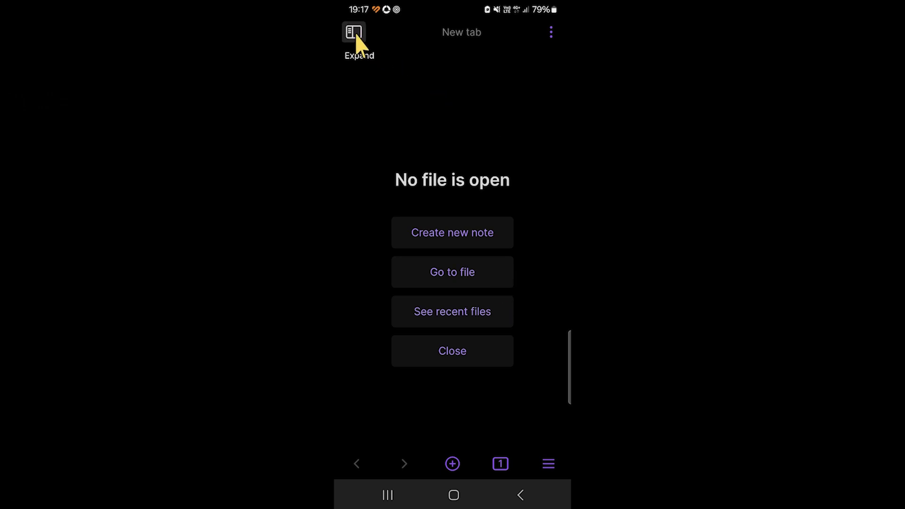
{"action": "left_click", "coordinate": [368, 122]}
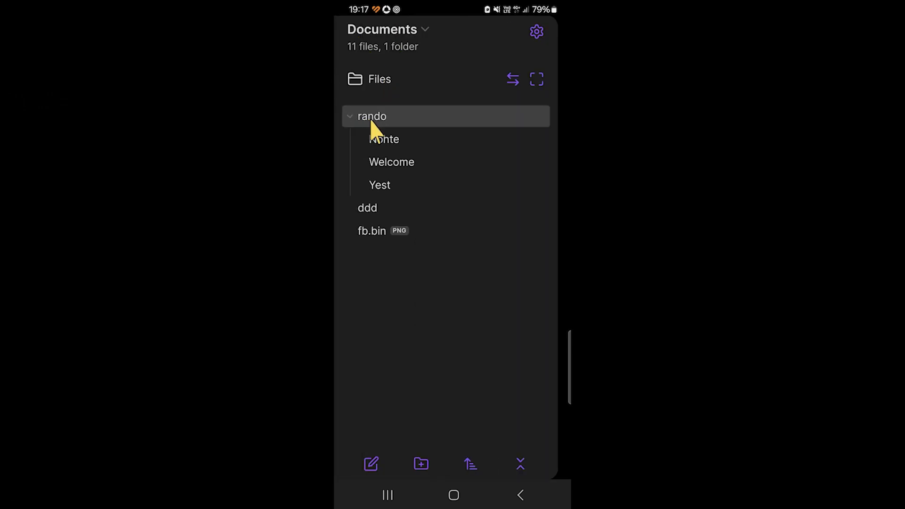